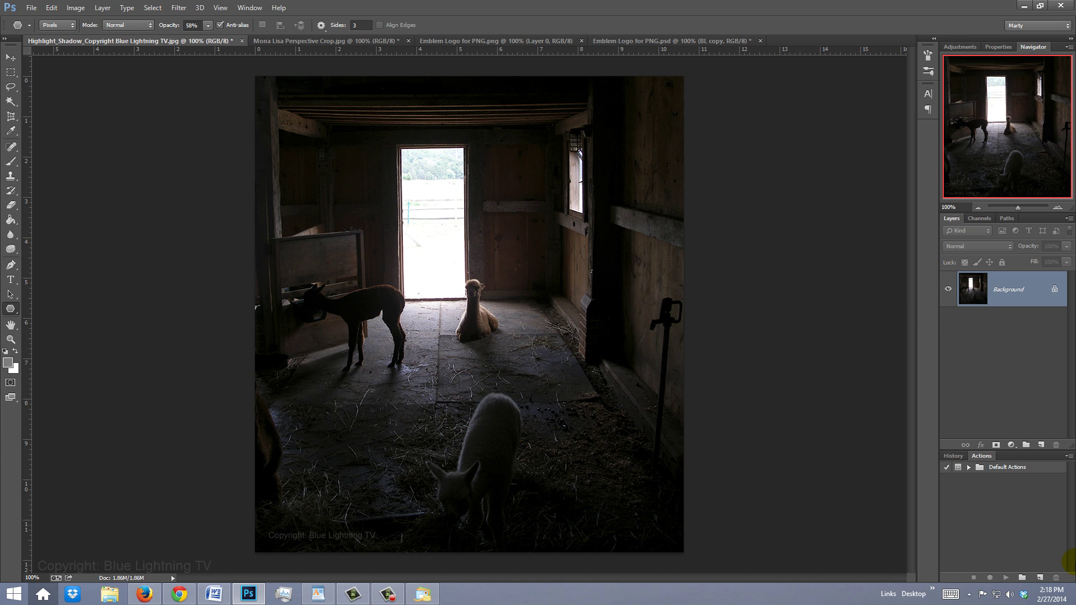
# Duplicate the barn photo's Background layer as Layer 1 with Ctrl+J.
pyautogui.hotkey('ctrl', 'j')
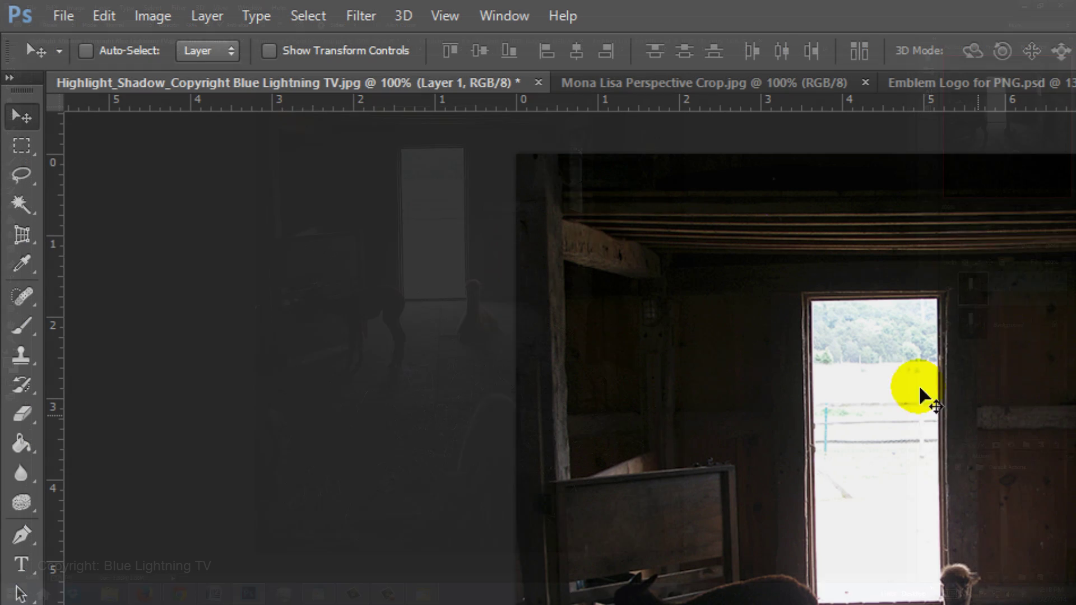
# Bring up Image > Adjustments > Shadows/Highlights for the barn photo's copy layer.
pyautogui.click(70, 11)
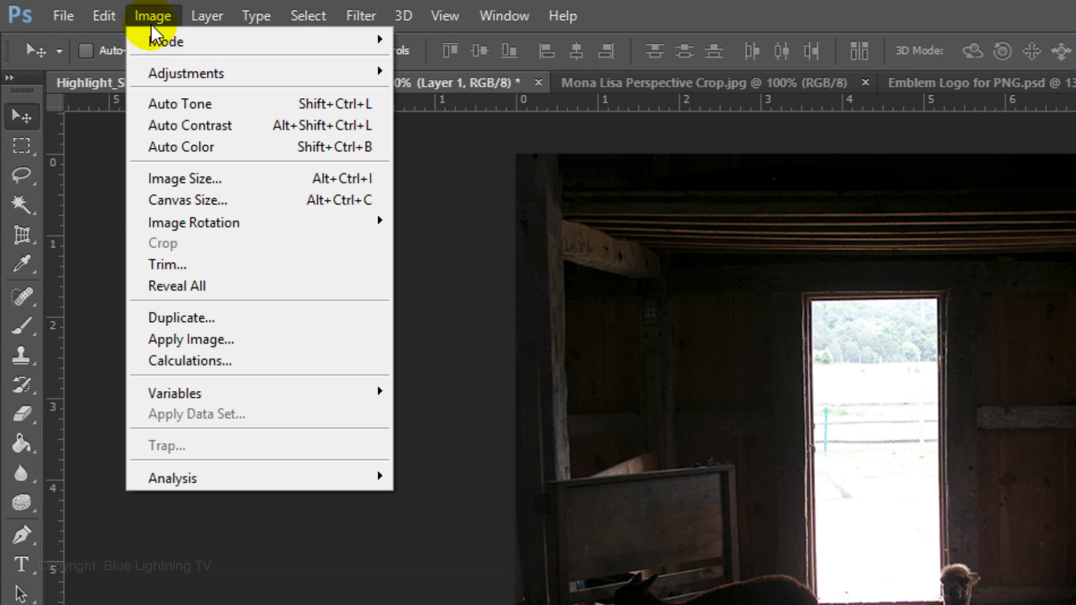
pyautogui.moveTo(151, 75)
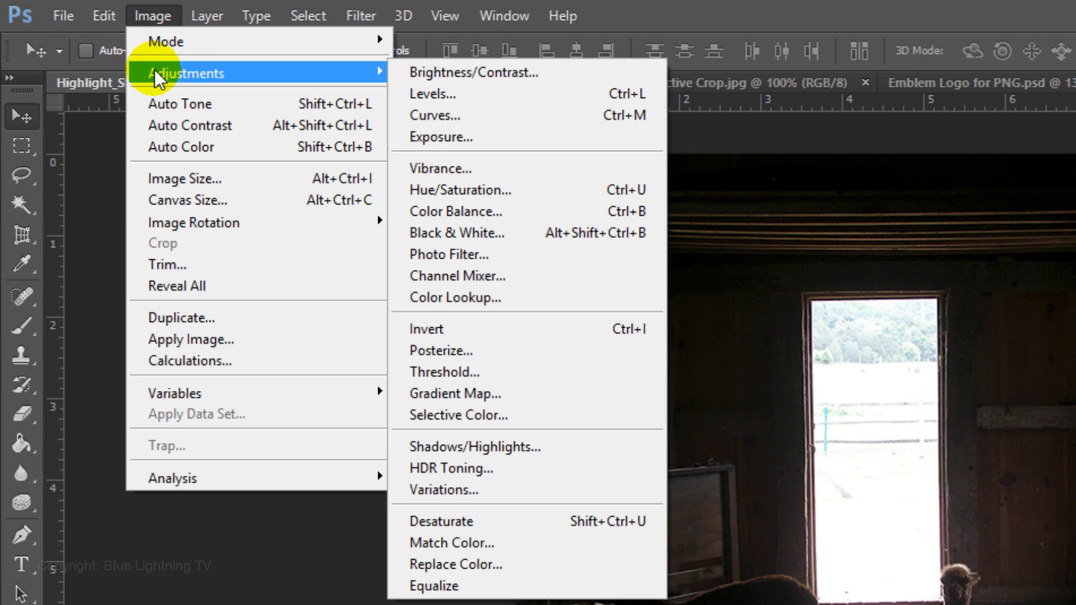
pyautogui.click(538, 449)
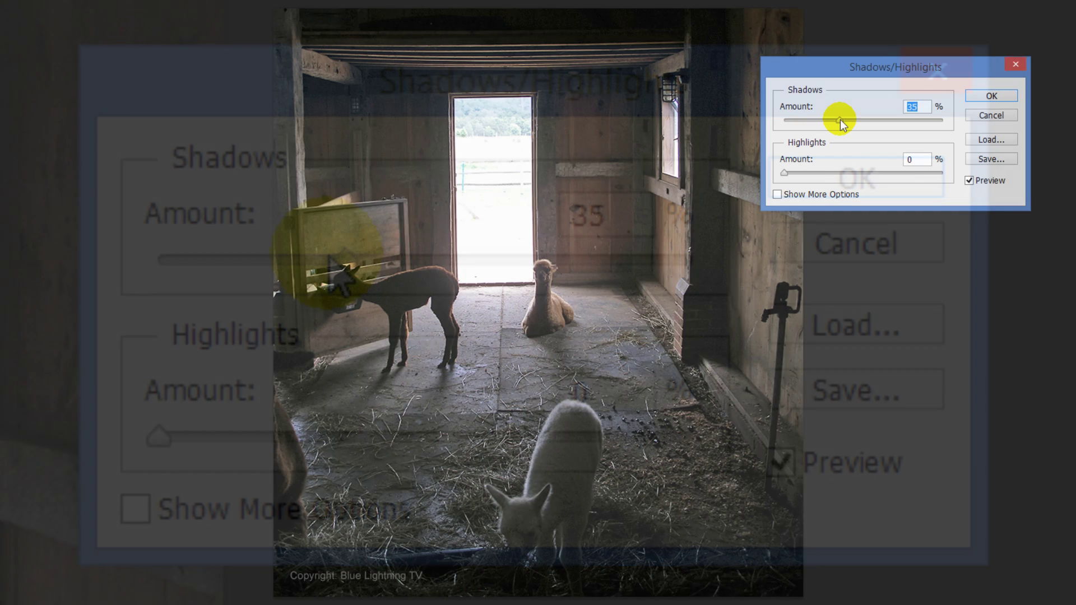
# Set both the Shadows and Highlights amounts to 56% and apply the adjustment.
pyautogui.moveTo(336, 261); pyautogui.dragTo(107, 255)
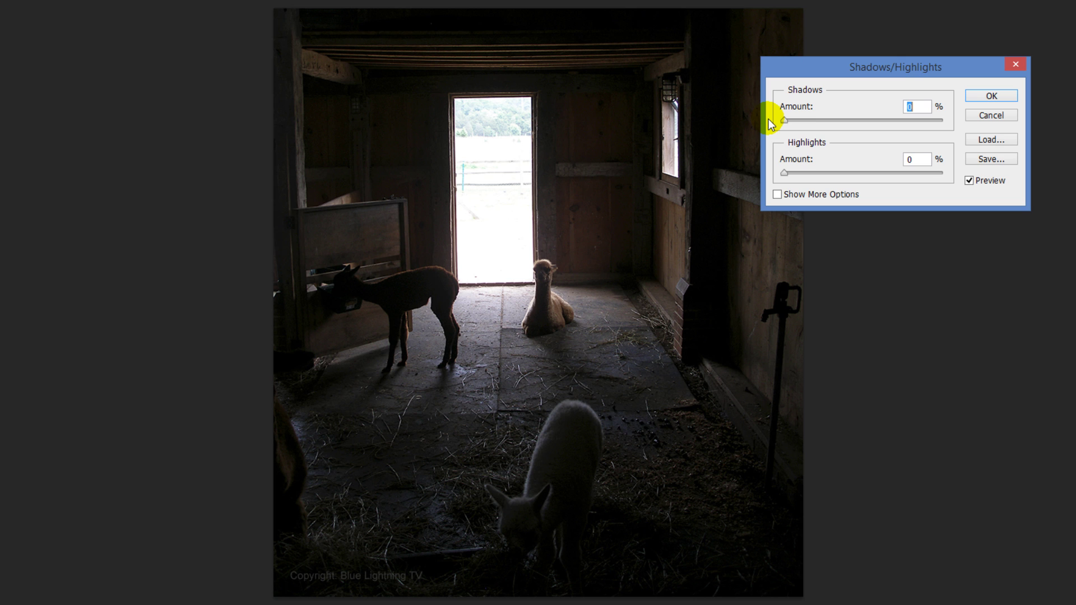
pyautogui.moveTo(769, 119); pyautogui.dragTo(852, 136)
pyautogui.moveTo(784, 172); pyautogui.dragTo(875, 174)
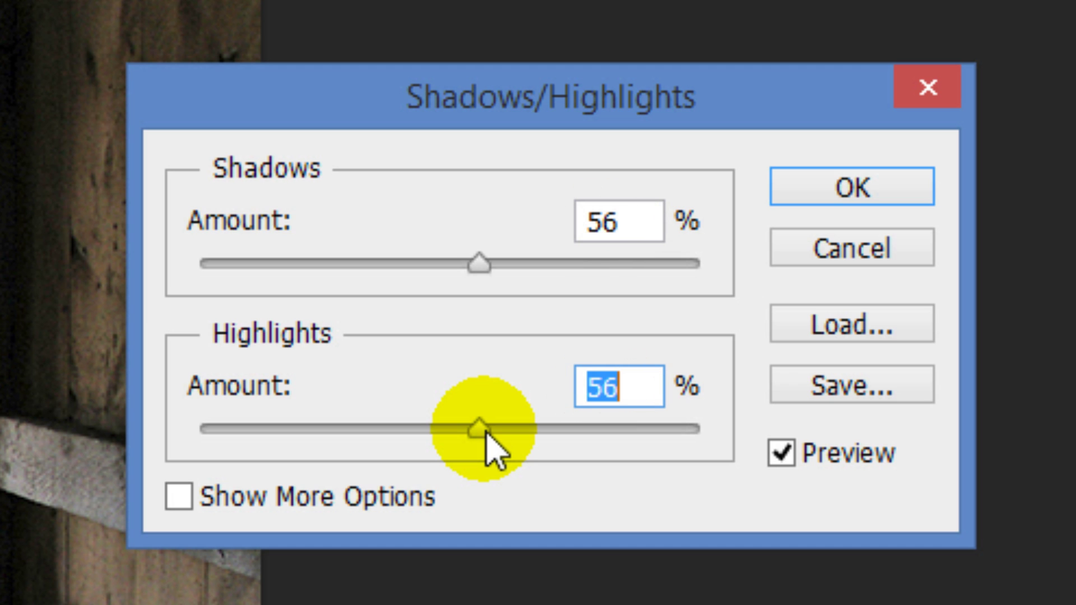
pyautogui.click(807, 205)
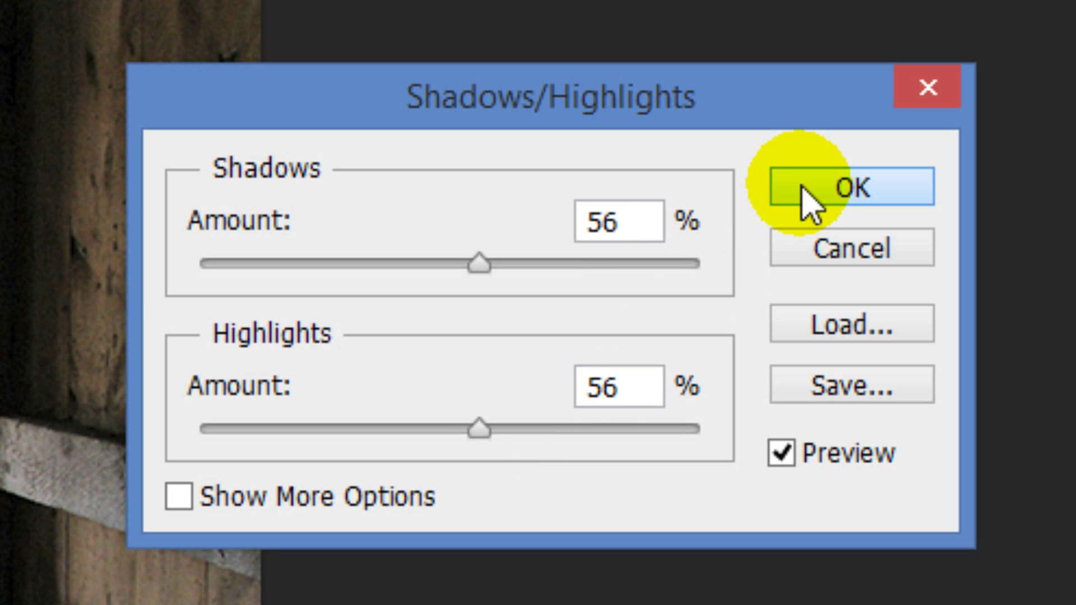
pyautogui.press('Return')
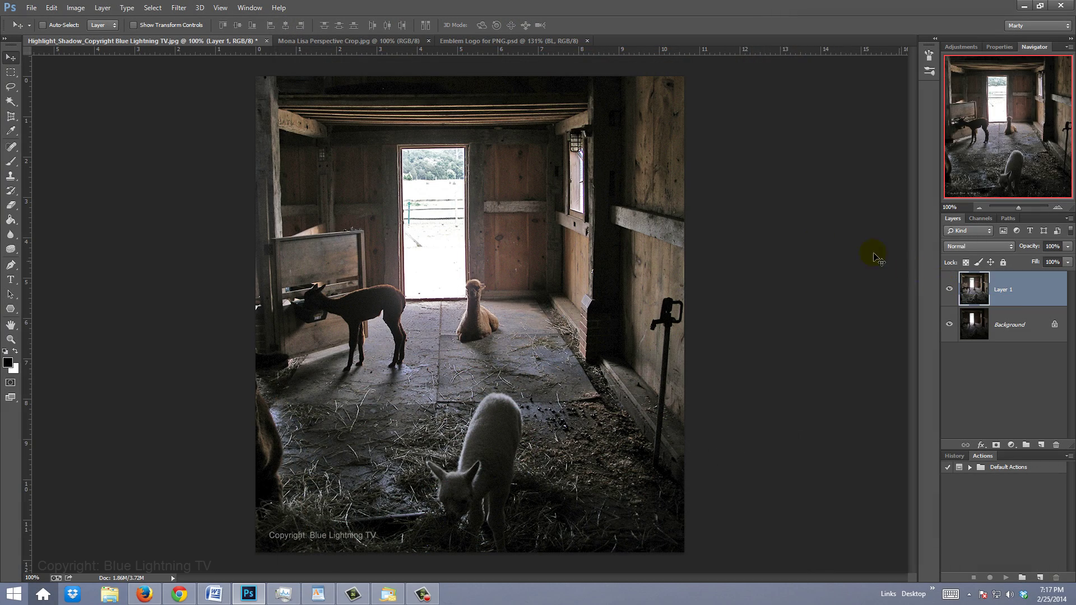
# Switch to the Mona Lisa Perspective Crop.jpg document.
pyautogui.click(356, 42)
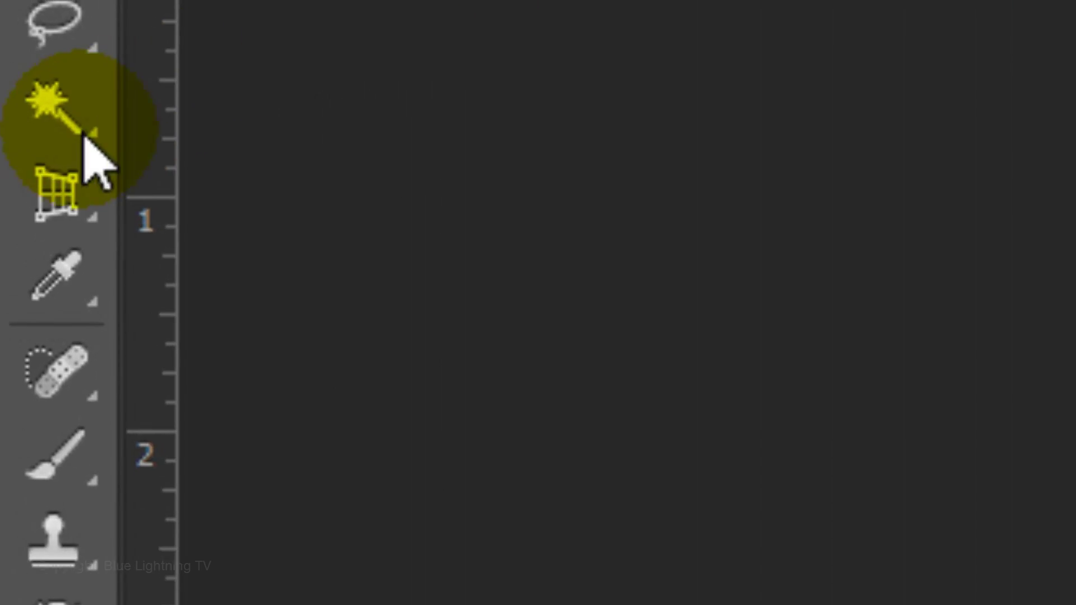
# Draw a Perspective Crop box around the framed Mona Lisa painting.
pyautogui.click(62, 219)
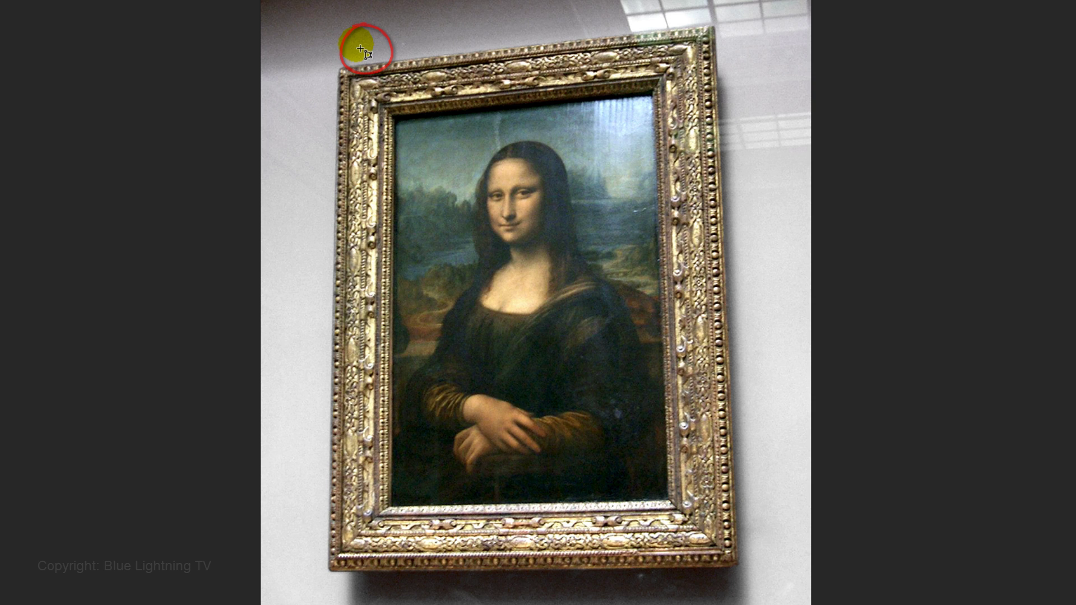
pyautogui.moveTo(361, 49); pyautogui.dragTo(695, 529)
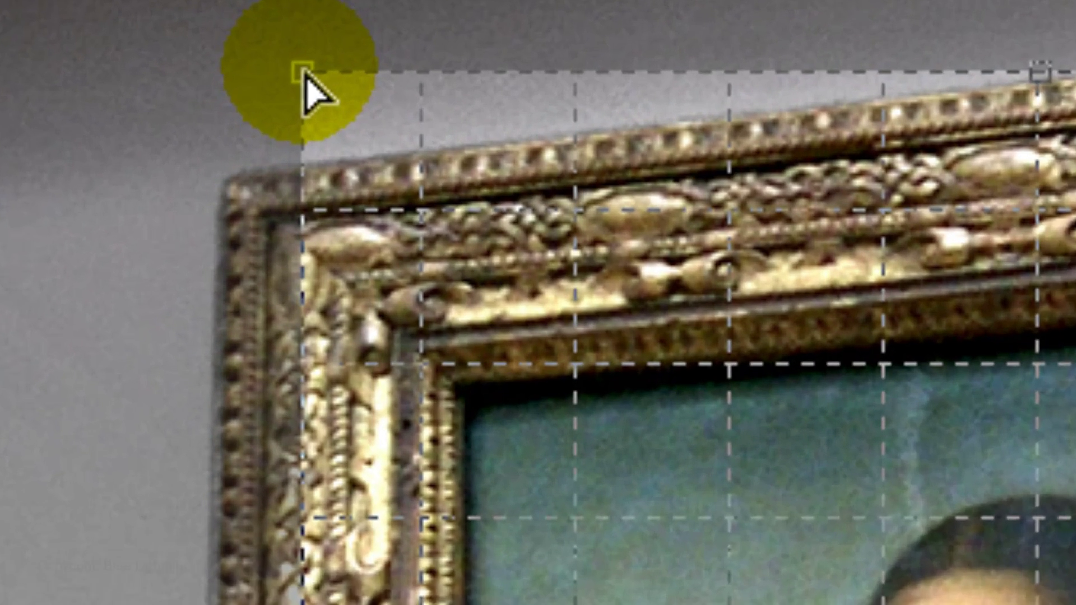
# Pin the four crop corners to the painting's inner frame corners and commit the crop.
pyautogui.moveTo(305, 76)
pyautogui.mouseDown()
pyautogui.moveTo(414, 240)
pyautogui.moveTo(473, 431)
pyautogui.mouseUp()
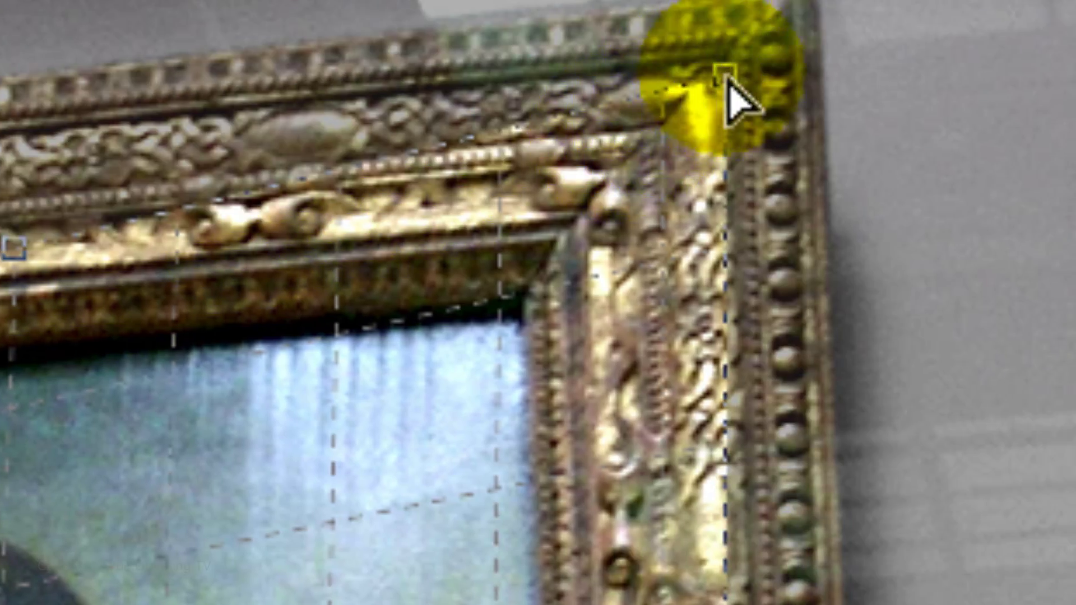
pyautogui.moveTo(727, 88); pyautogui.dragTo(512, 294)
pyautogui.moveTo(835, 450); pyautogui.dragTo(736, 341)
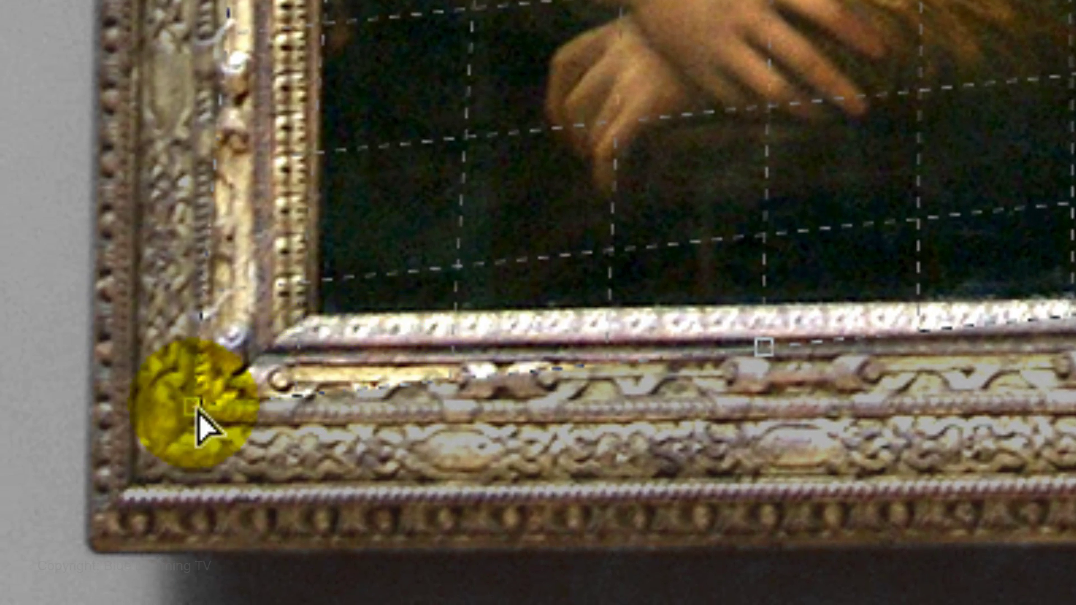
pyautogui.moveTo(197, 412)
pyautogui.mouseDown()
pyautogui.moveTo(375, 292)
pyautogui.moveTo(324, 315)
pyautogui.mouseUp()
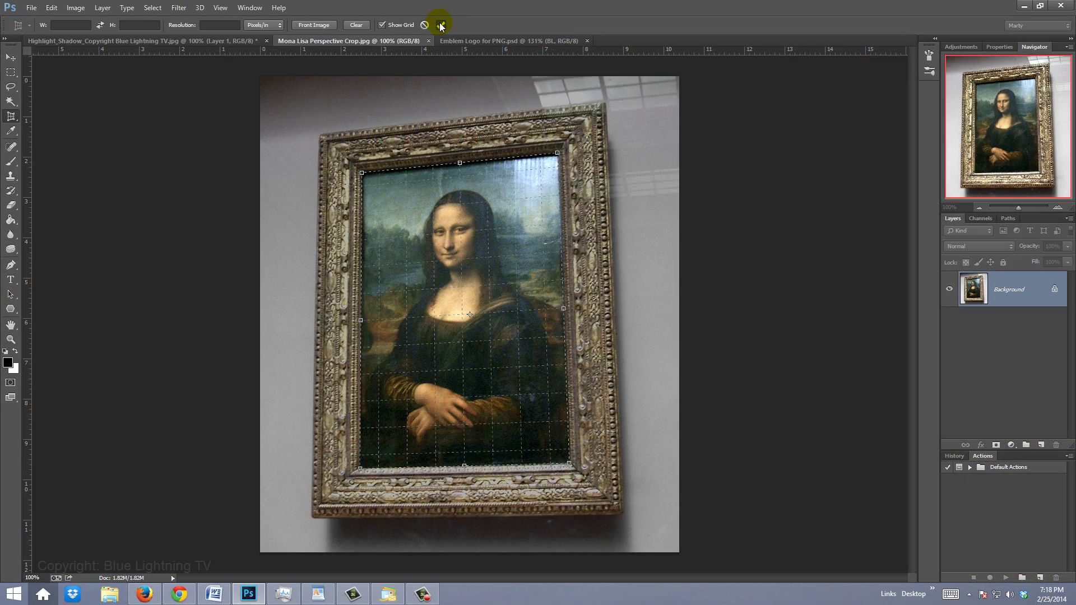
pyautogui.click(547, 86)
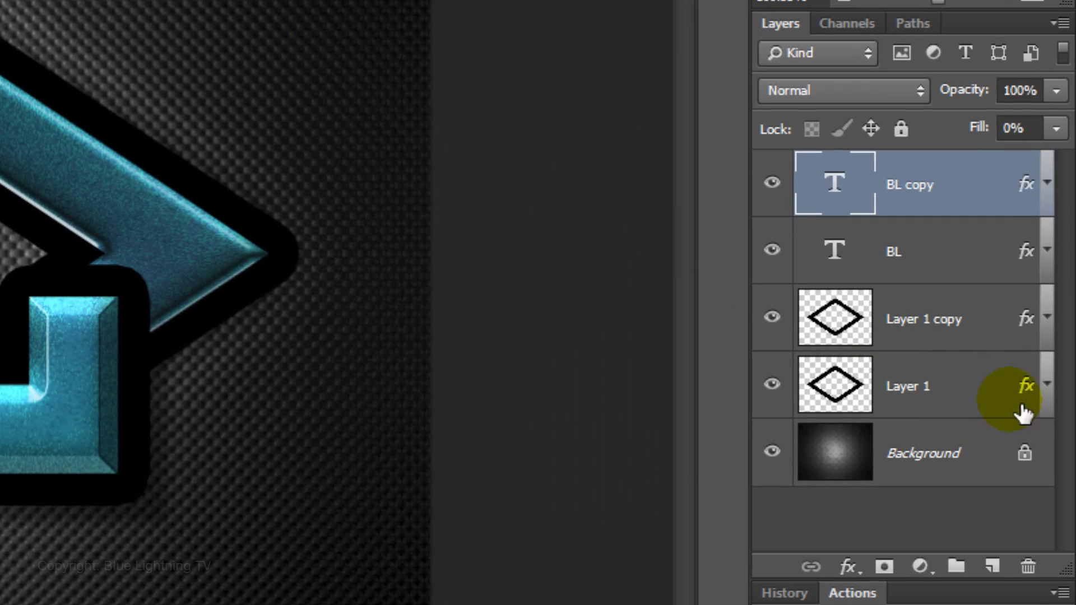
# Turn off Layer 1's Outer Glow and Drop Shadow effects.
pyautogui.click(1046, 386)
pyautogui.moveTo(1065, 390); pyautogui.dragTo(1057, 502)
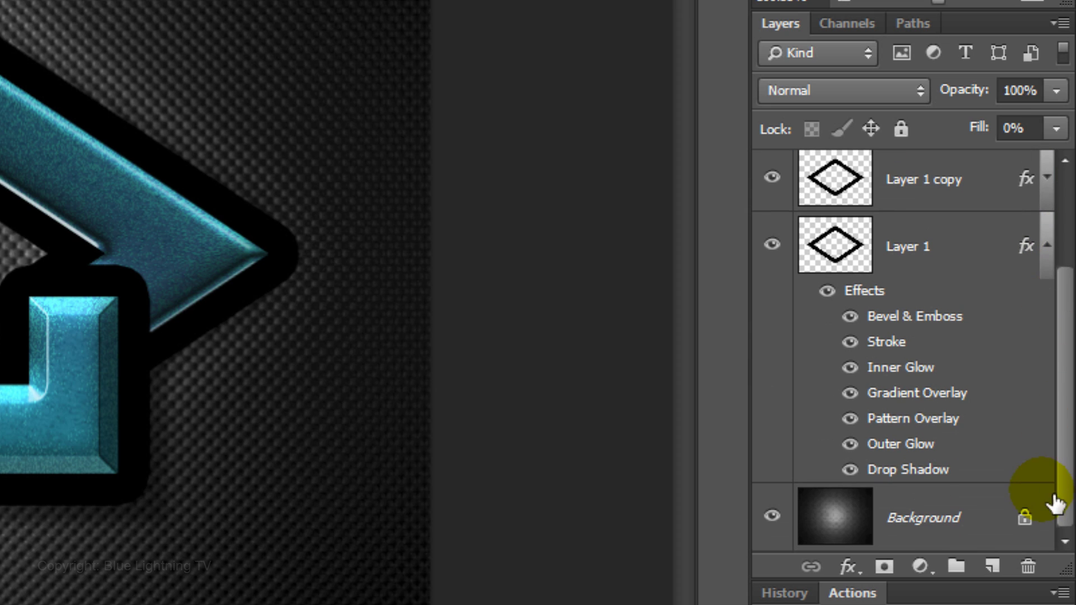
pyautogui.click(850, 444)
pyautogui.click(850, 470)
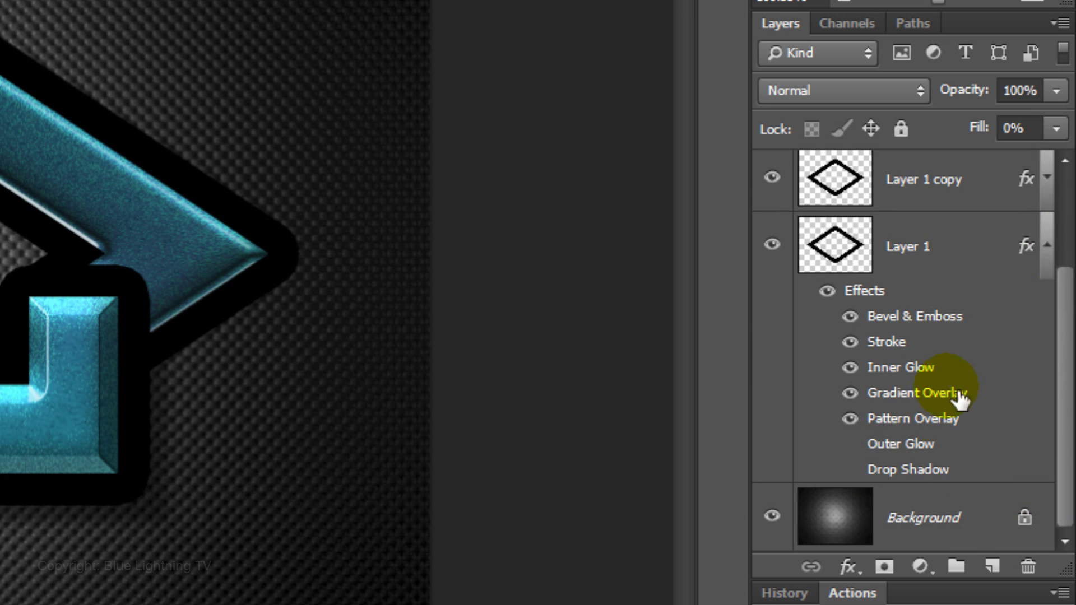
pyautogui.click(1047, 246)
# Check the BL layer's effects and hide the Background layer to reveal transparency.
pyautogui.click(1047, 252)
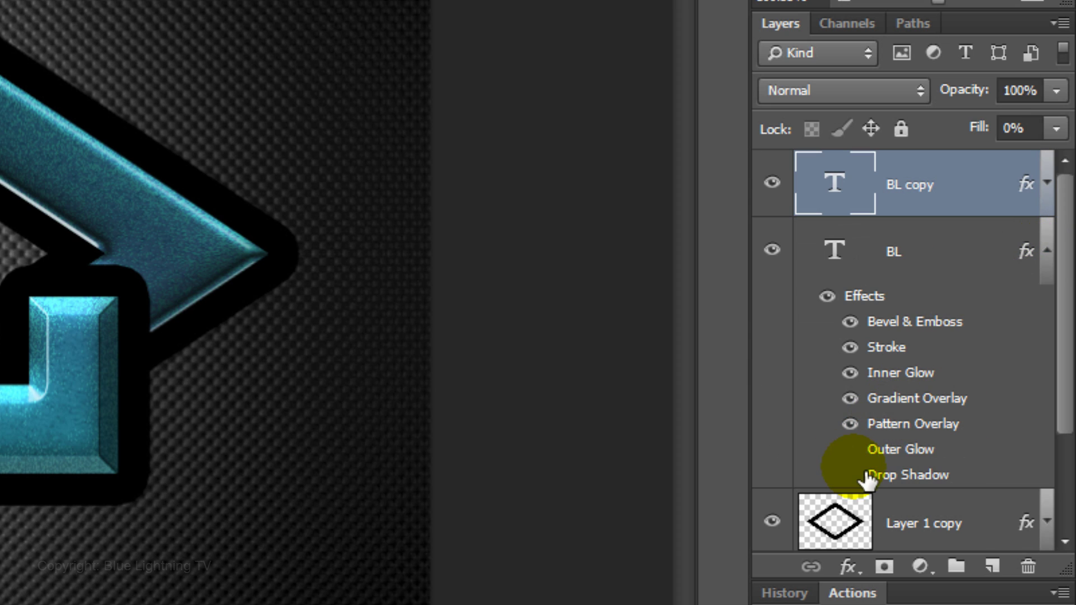
pyautogui.click(1047, 250)
pyautogui.click(773, 449)
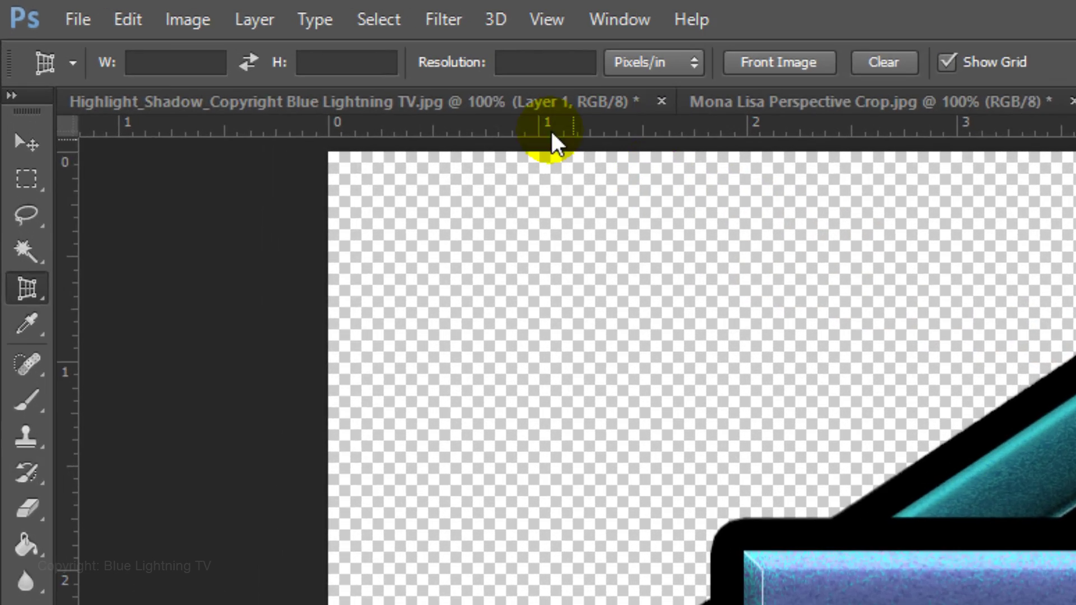
pyautogui.click(77, 8)
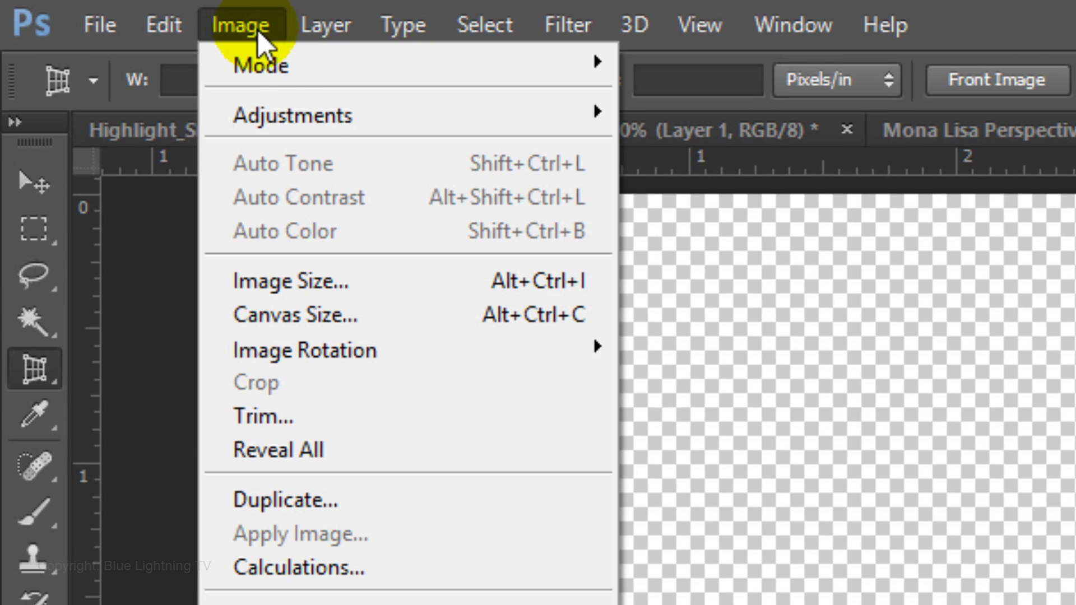
# Trim the canvas on all four sides based on Top Left Pixel Color.
pyautogui.click(280, 417)
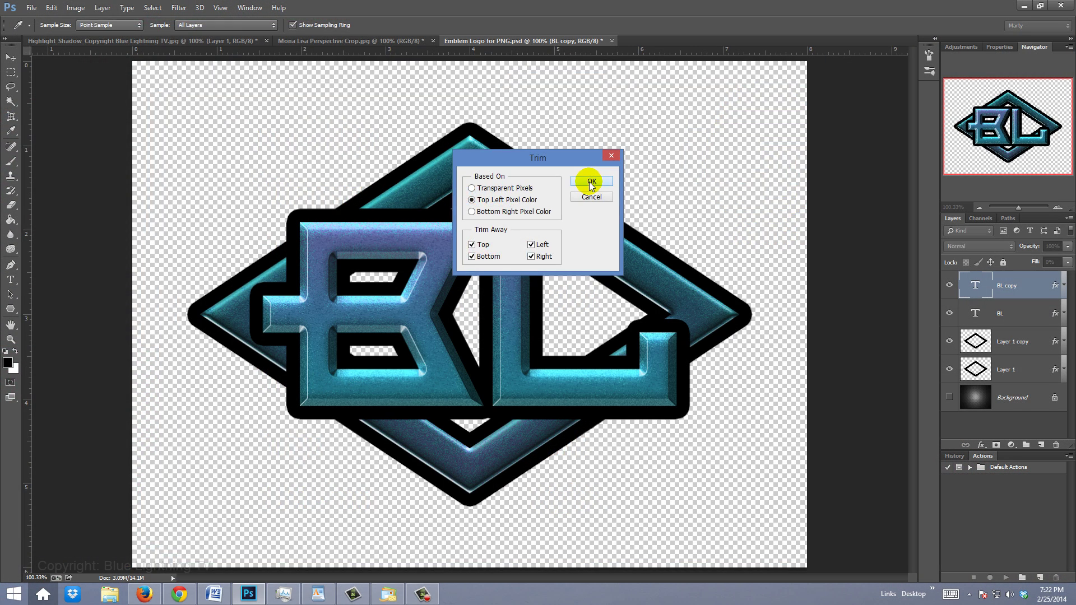
pyautogui.click(768, 171)
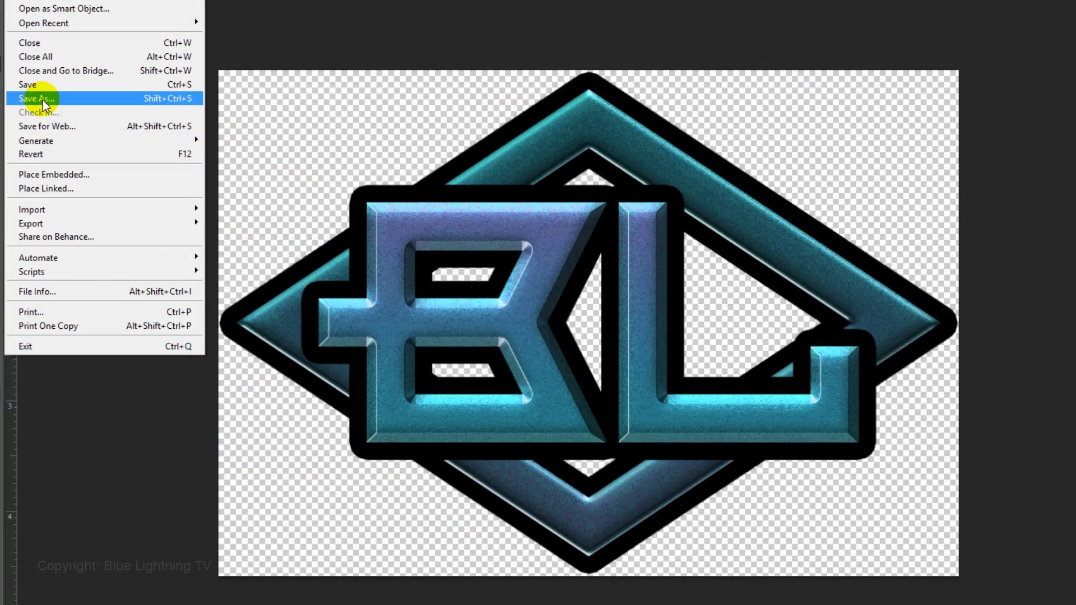
# Save the logo as the PNG file 'Emblem Logo for PNG' with default compression options.
pyautogui.click(164, 456)
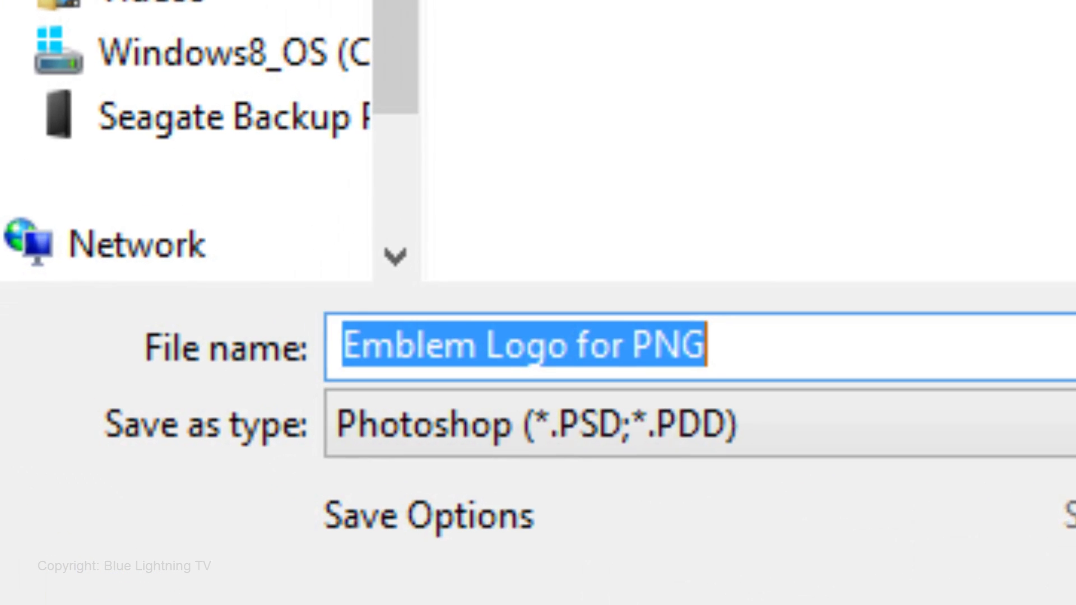
pyautogui.click(548, 432)
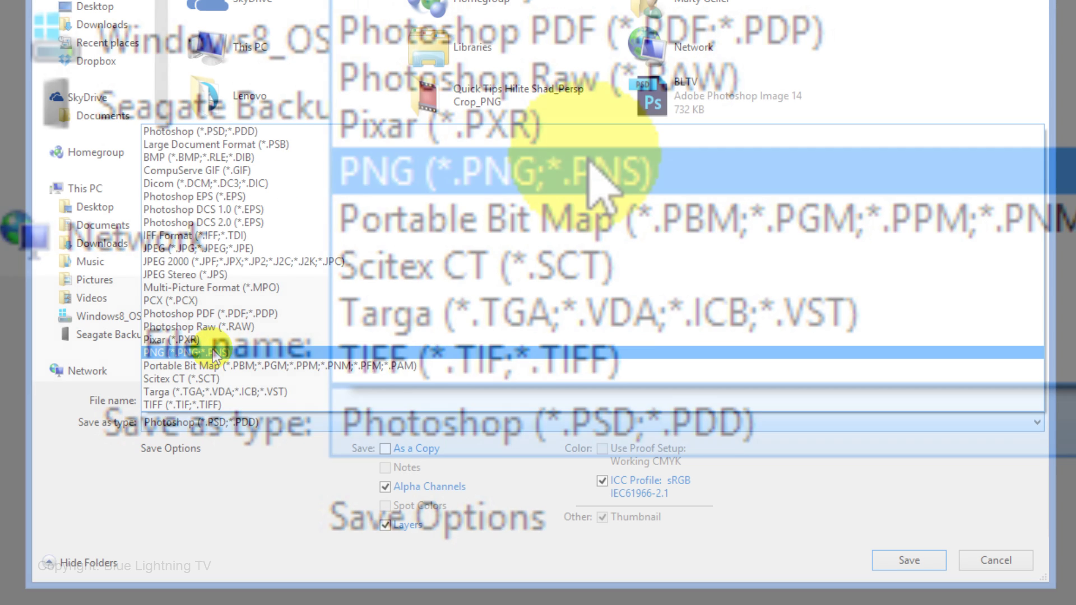
pyautogui.click(590, 168)
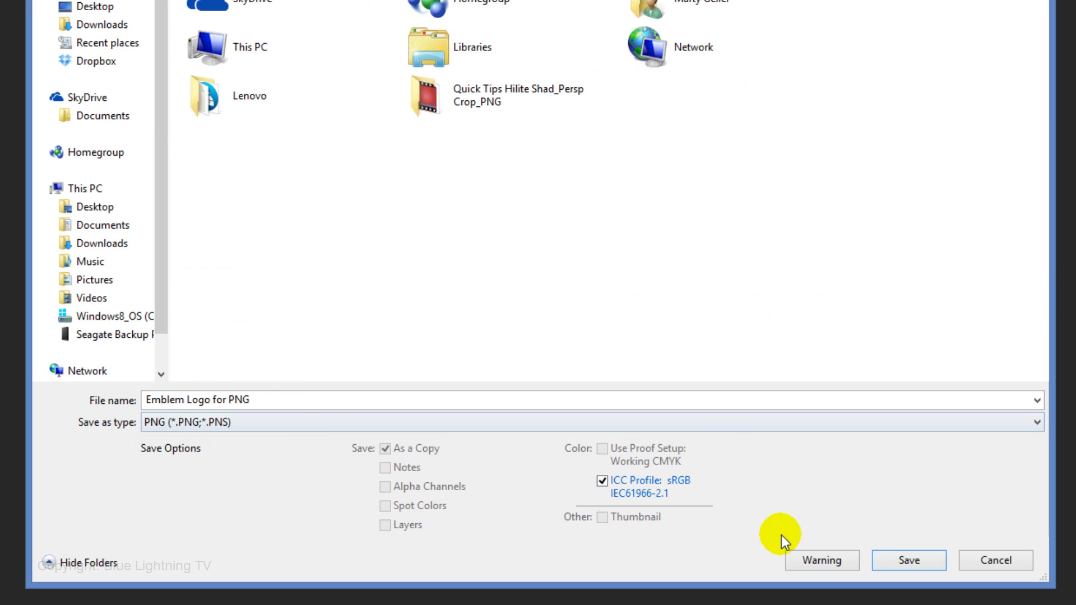
pyautogui.click(909, 560)
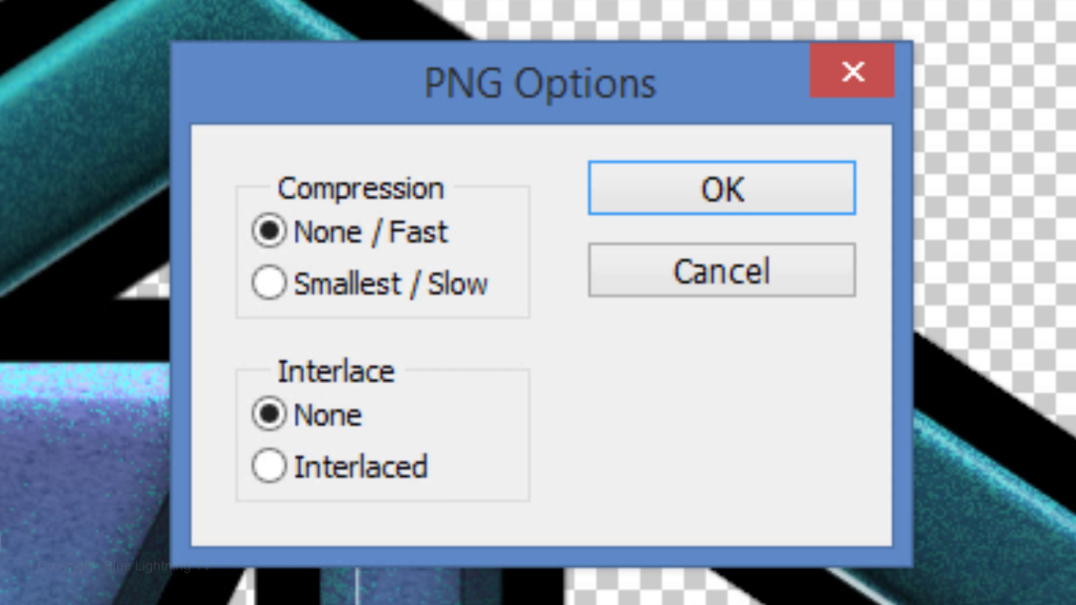
pyautogui.click(790, 196)
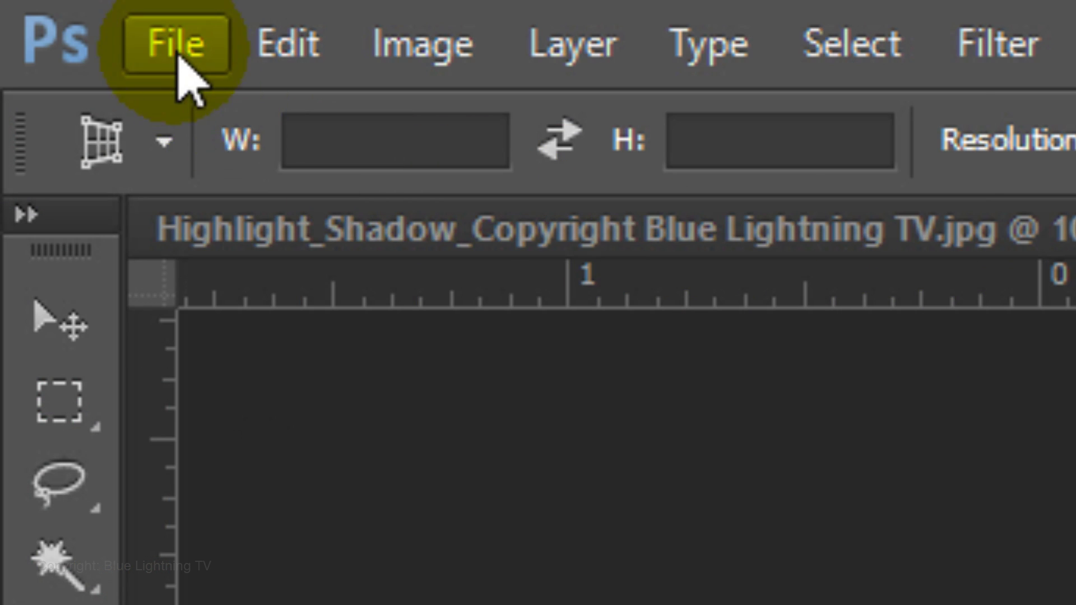
# Reopen the saved Emblem Logo for PNG file from the Desktop.
pyautogui.click(177, 52)
pyautogui.click(193, 172)
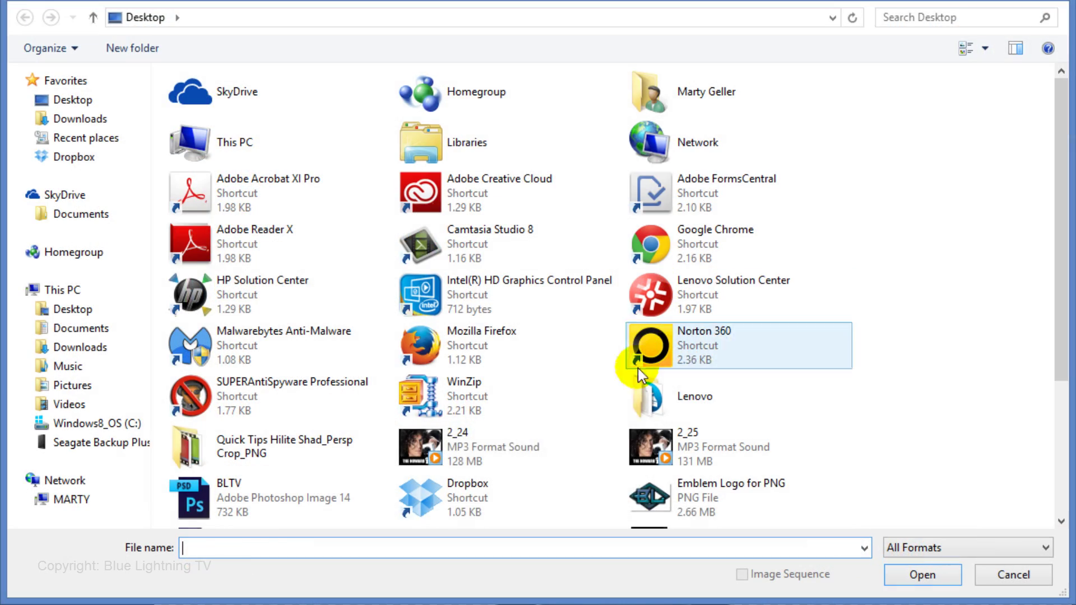
pyautogui.click(650, 499)
pyautogui.click(923, 574)
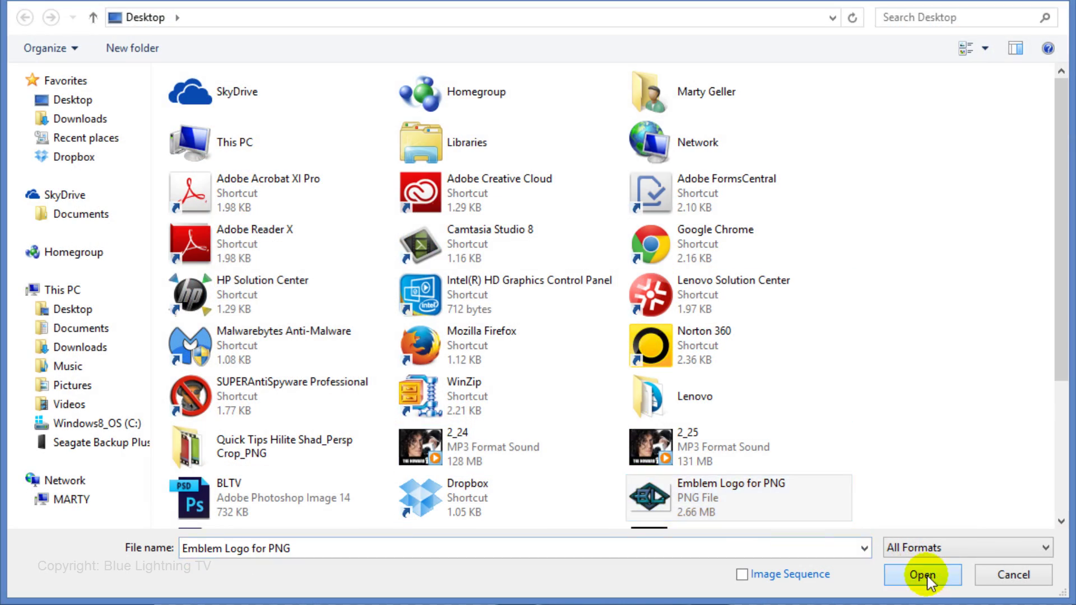